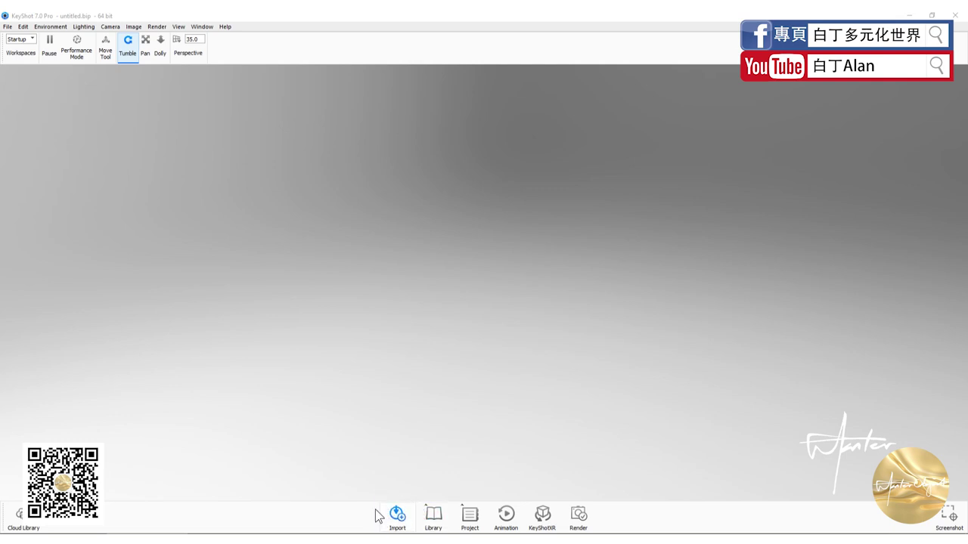
Open the materials library, then drag Minions-2.3dm into the viewport and import it
click(430, 520)
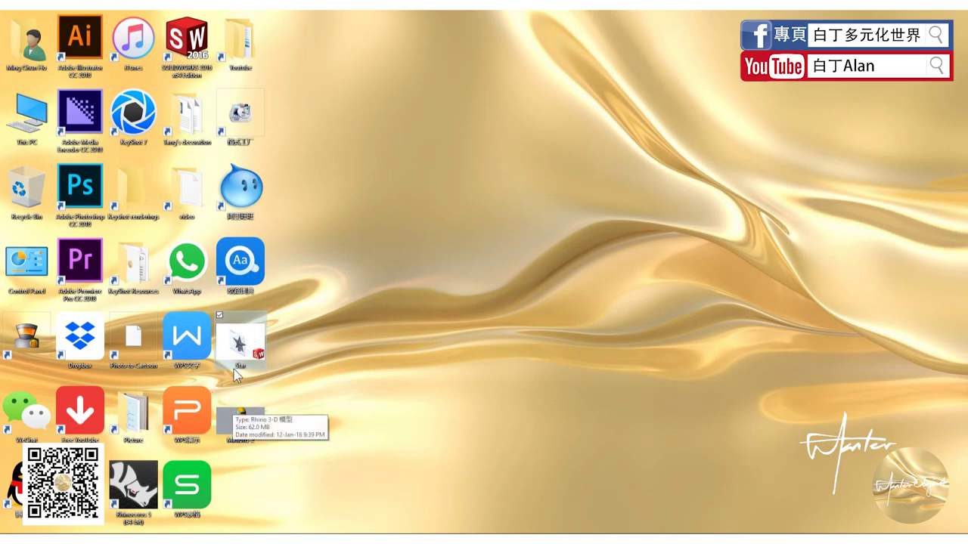
drag(240, 415, 249, 481)
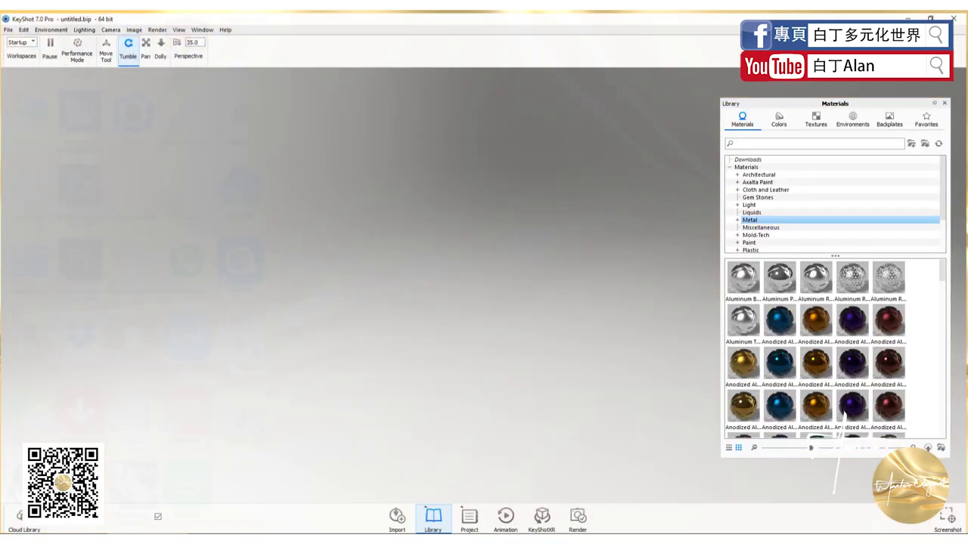
drag(250, 481, 395, 338)
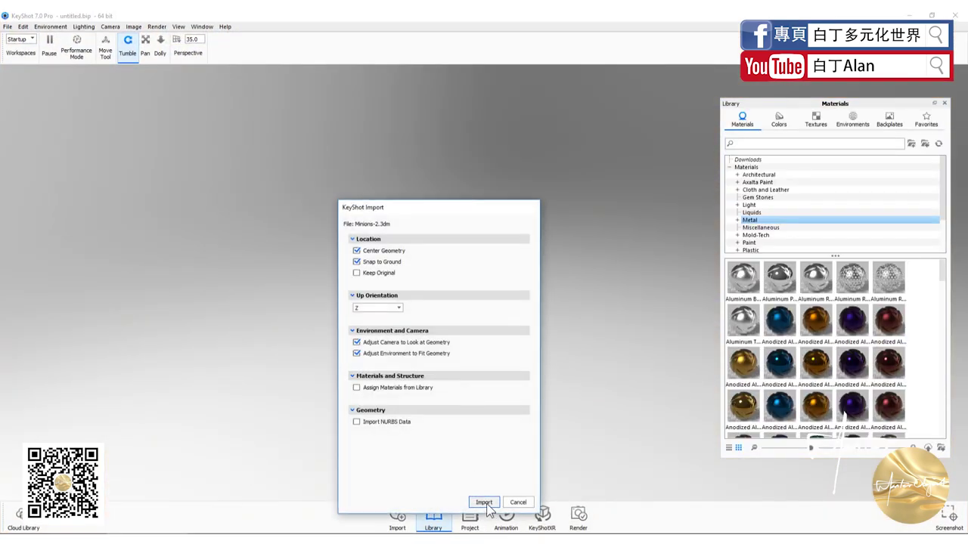
click(484, 502)
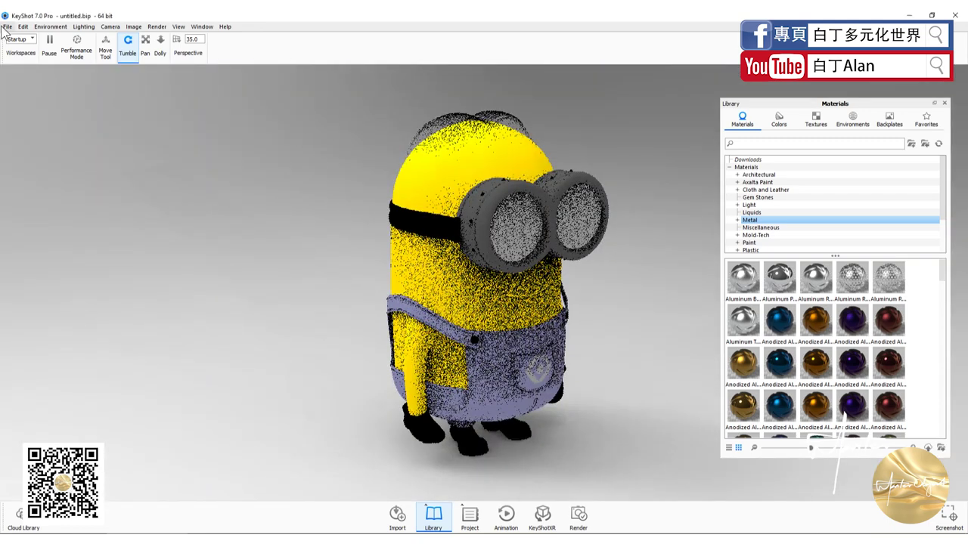
Start a new scene discarding changes, and re-import Minions-2.3dm centred, ground-snapped, Z up
click(7, 26)
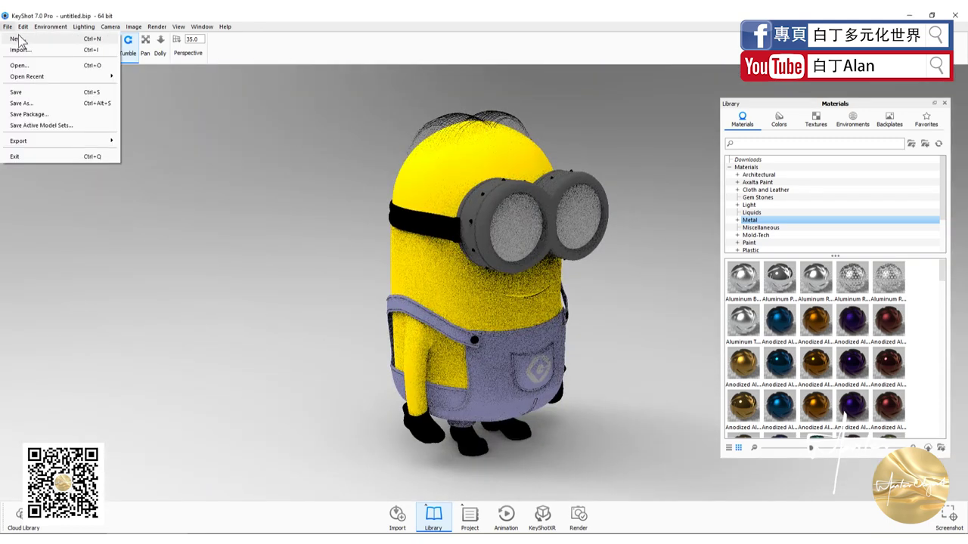
click(17, 38)
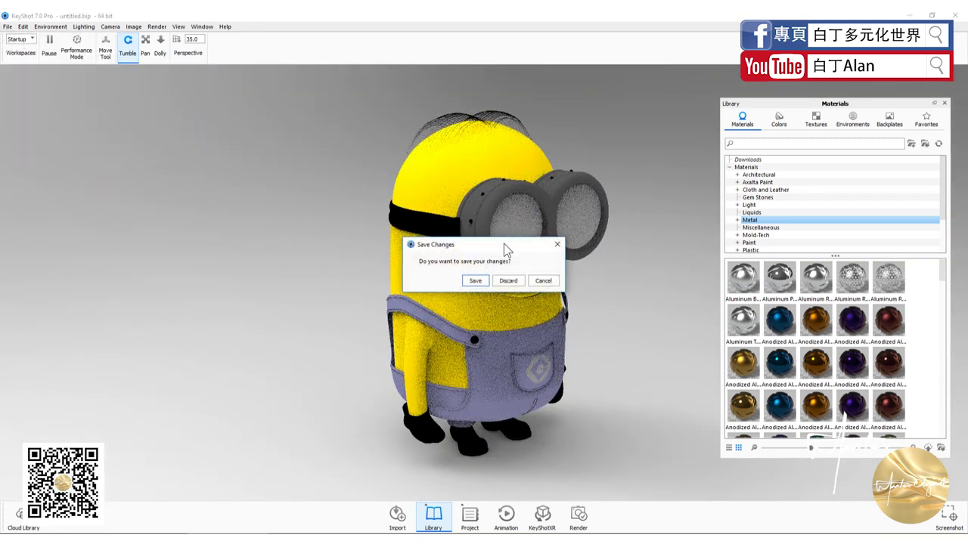
click(507, 281)
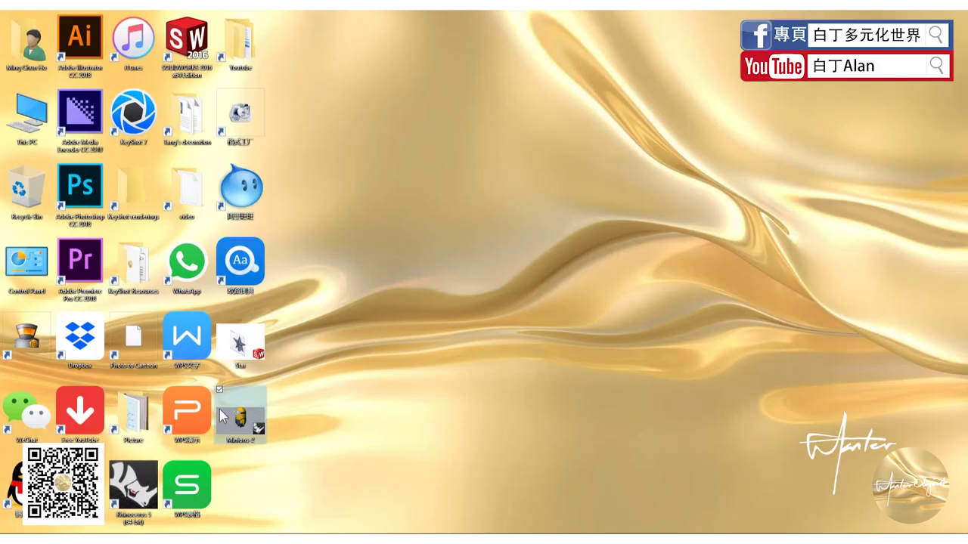
mouse_move(222, 416)
mouse_down()
mouse_move(182, 529)
mouse_move(446, 258)
mouse_up()
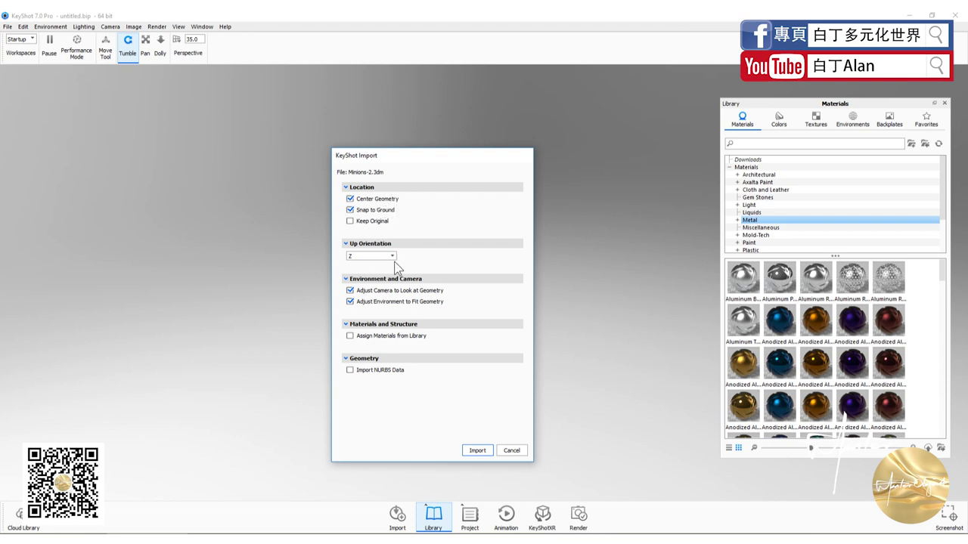
click(483, 450)
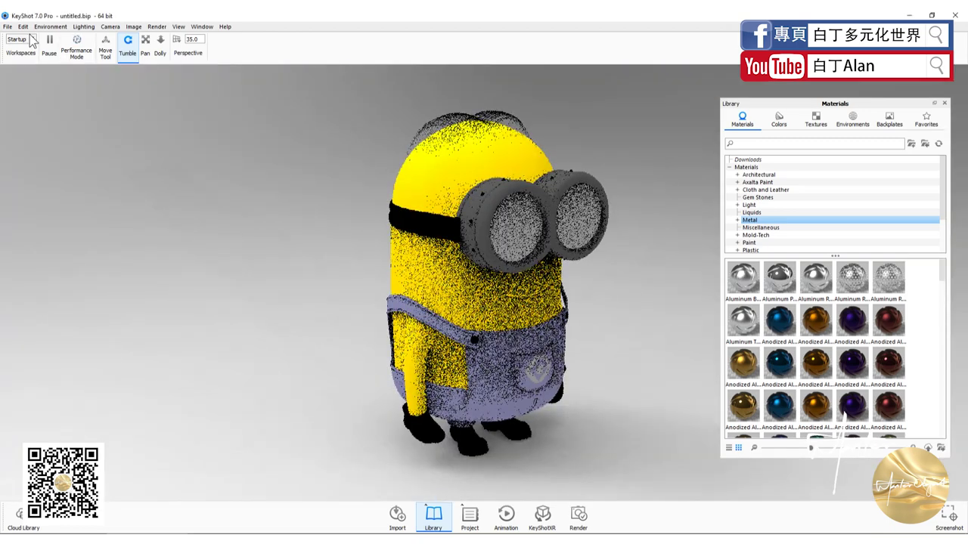
click(8, 27)
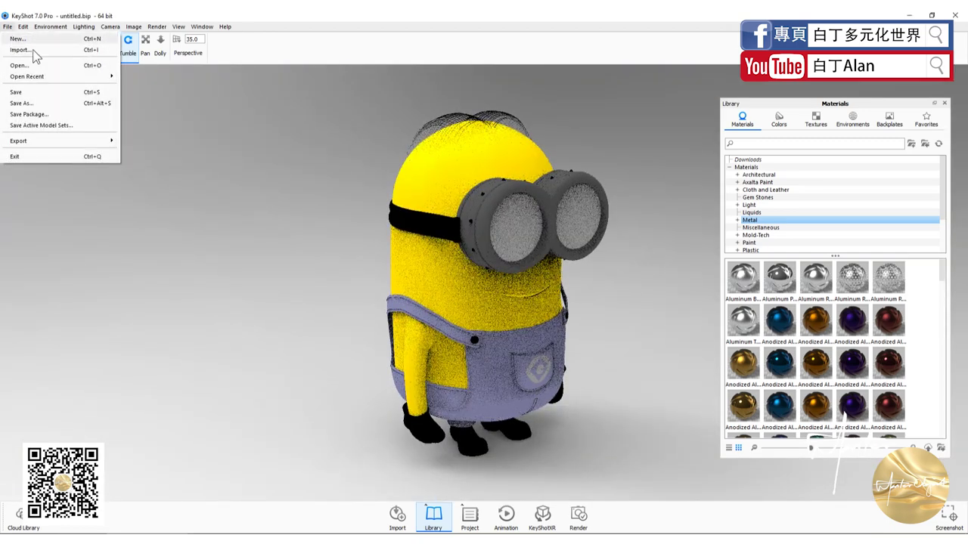
Dismiss the File menu, close the materials library, and orbit to look down on the Minion's head
click(255, 164)
mouse_move(538, 238)
mouse_down()
mouse_move(486, 289)
mouse_move(518, 271)
mouse_up()
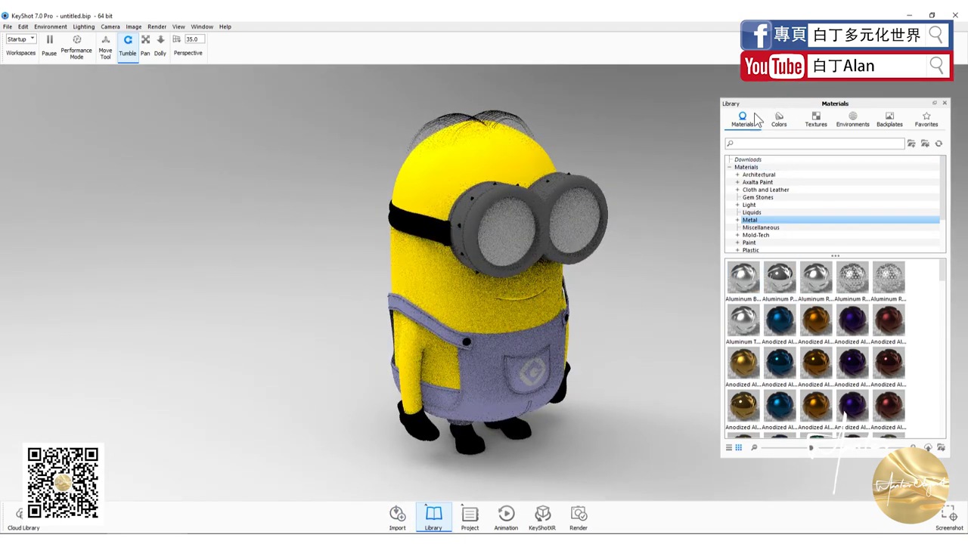
mouse_move(776, 113)
mouse_down()
mouse_move(560, 91)
mouse_move(743, 109)
mouse_up()
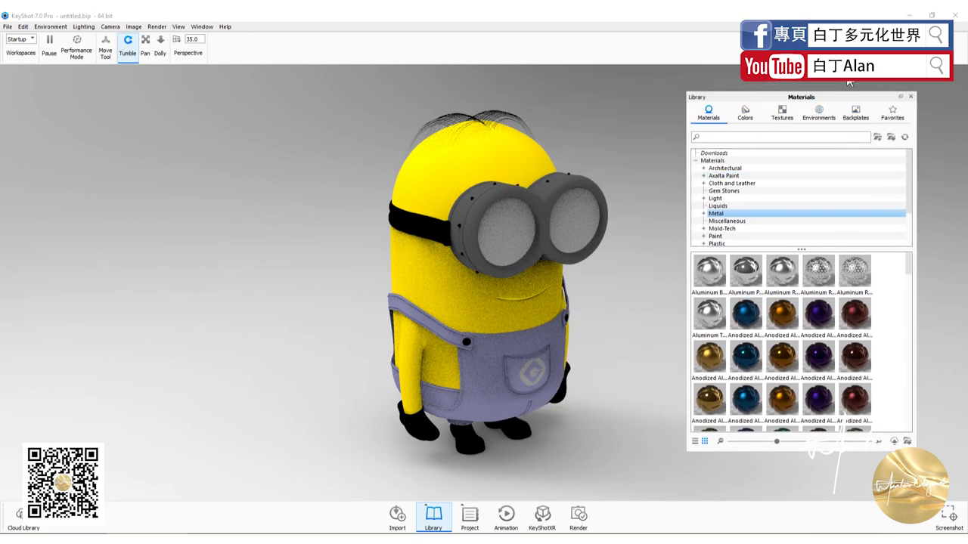
click(911, 97)
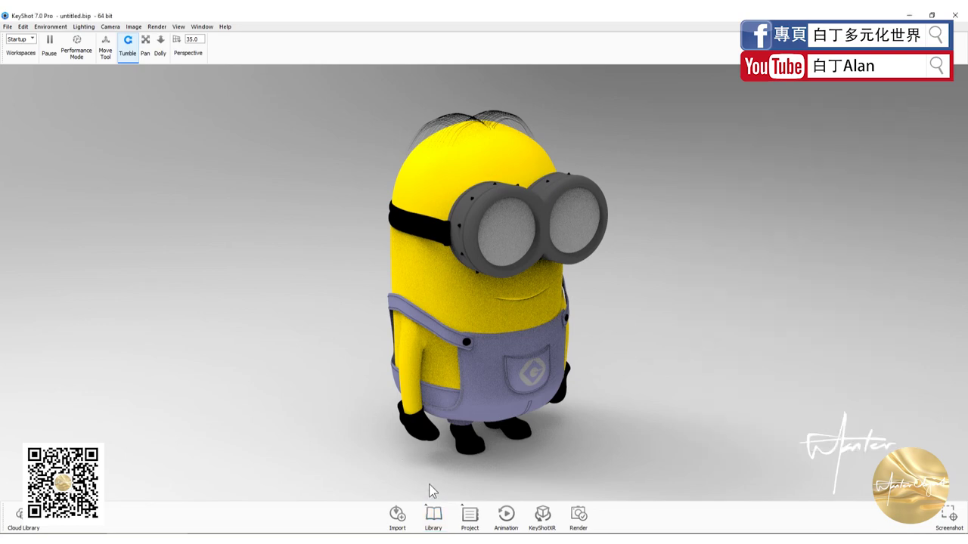
drag(505, 358, 502, 307)
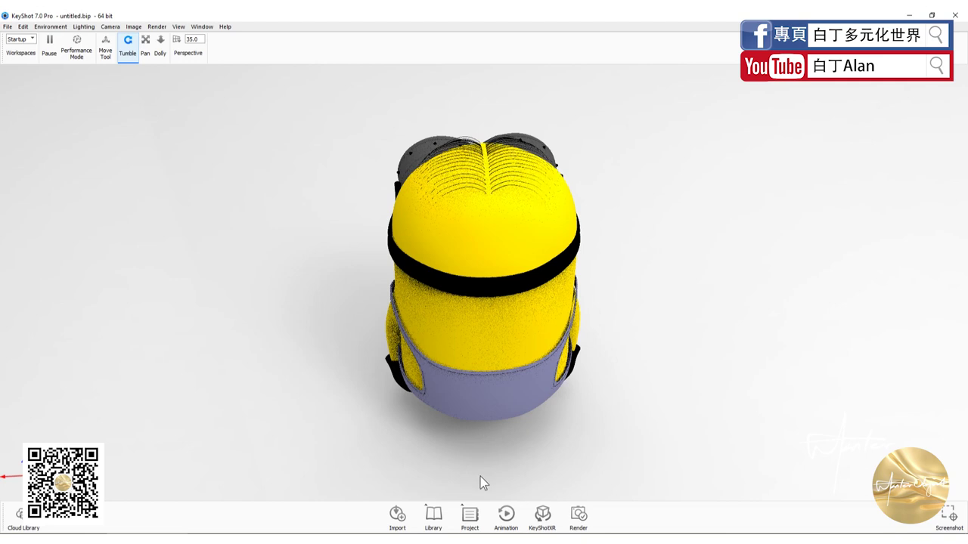
Open the Project panel, look through its Lighting, Camera and Environment tabs, then close it
click(470, 516)
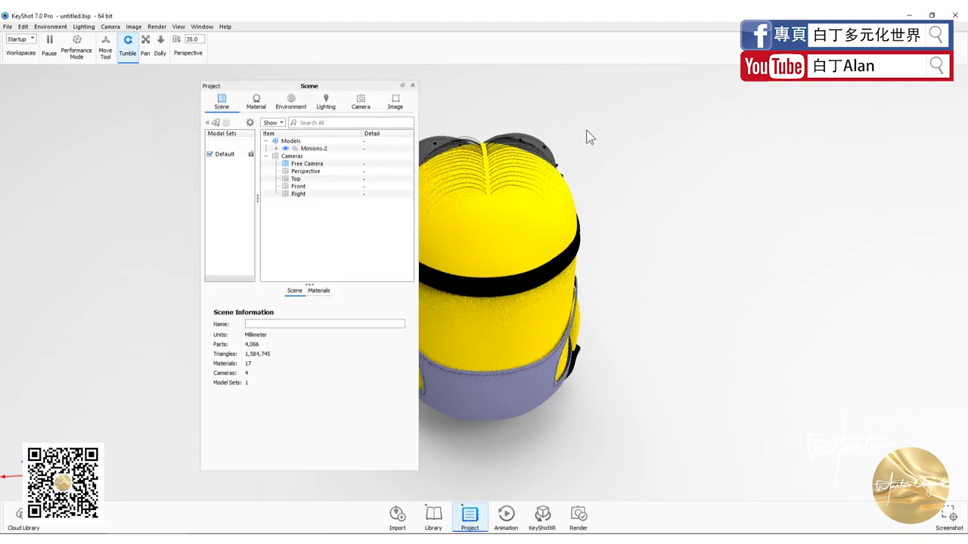
drag(300, 92, 366, 93)
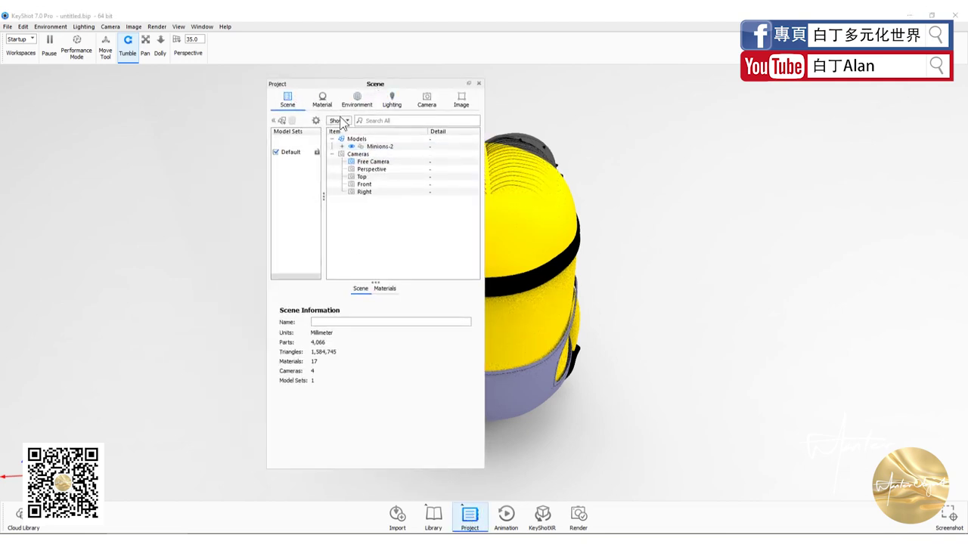
click(392, 106)
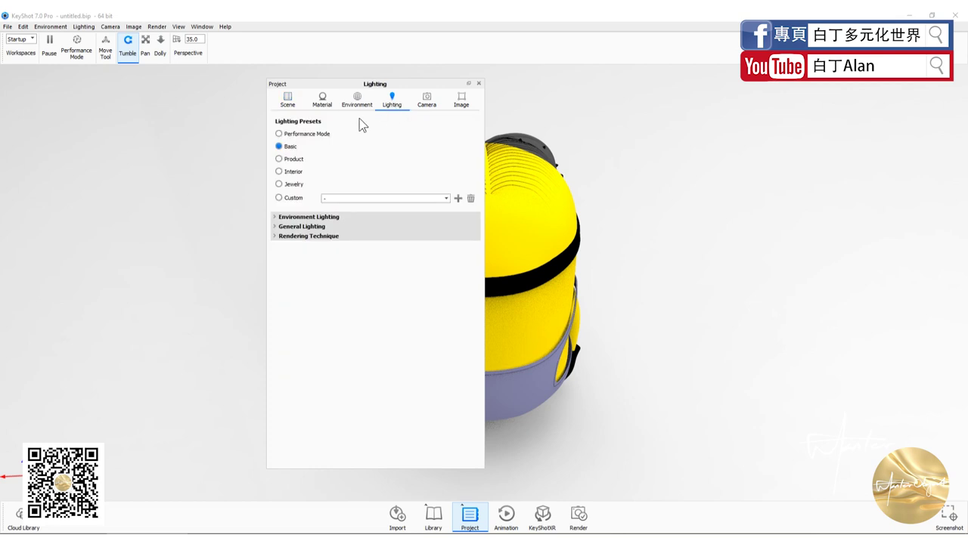
click(415, 102)
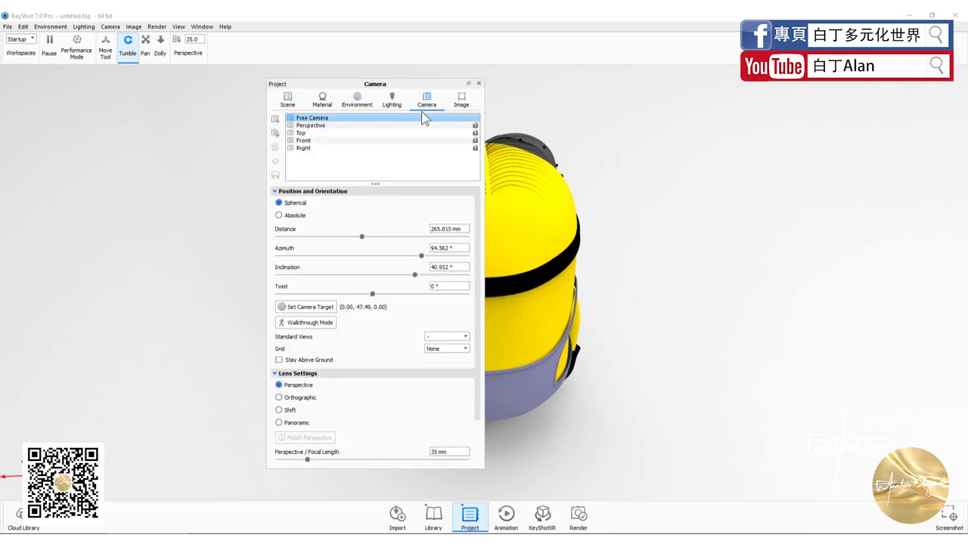
click(396, 106)
click(424, 106)
click(368, 104)
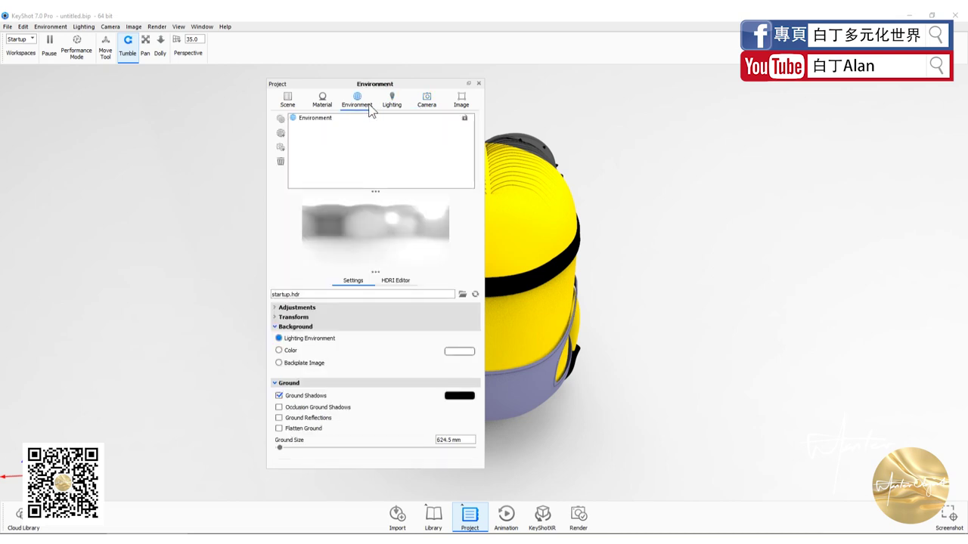
click(425, 106)
drag(401, 85, 441, 91)
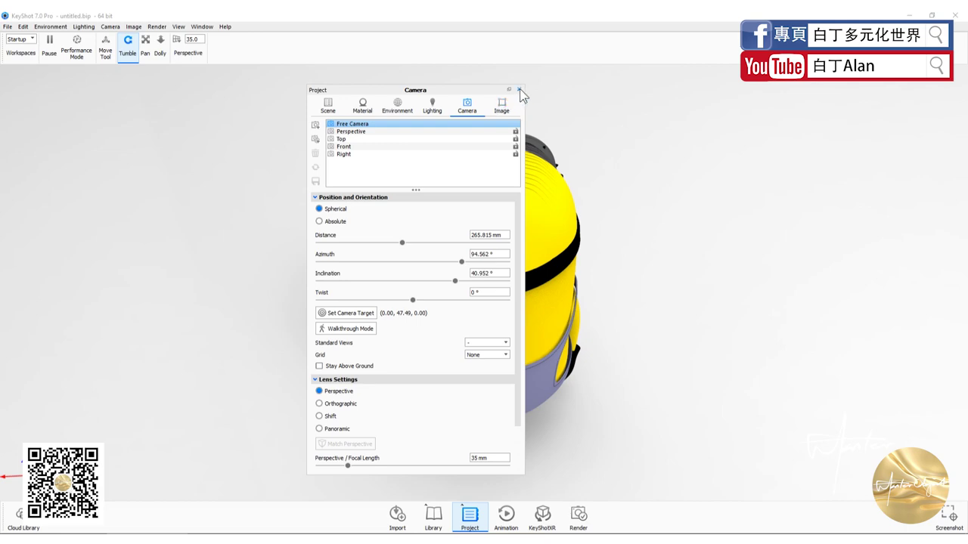
click(519, 90)
Orbit the Minion to a three-quarter side view and open the still-image Render settings
mouse_move(766, 346)
mouse_down()
mouse_move(711, 323)
mouse_move(629, 309)
mouse_move(652, 285)
mouse_move(598, 326)
mouse_move(530, 149)
mouse_up()
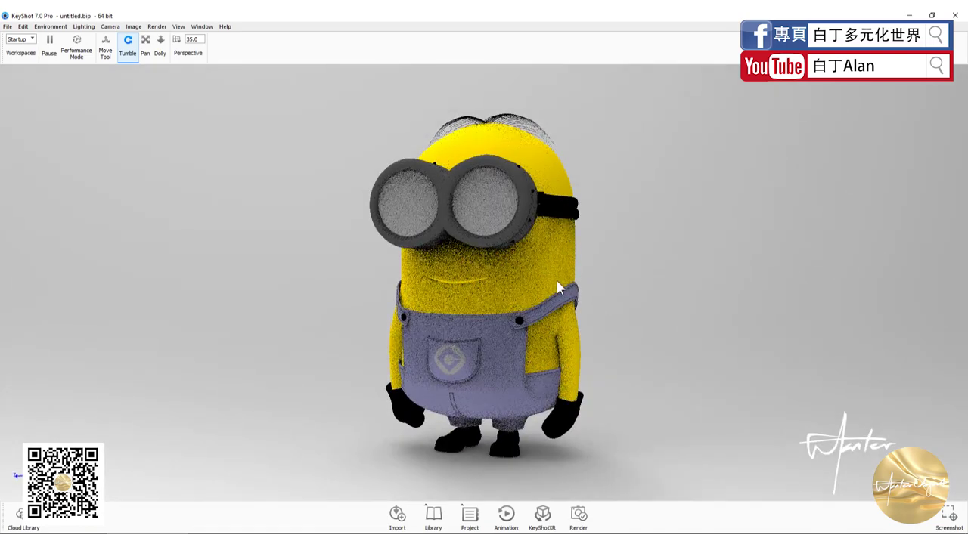
drag(550, 251, 543, 279)
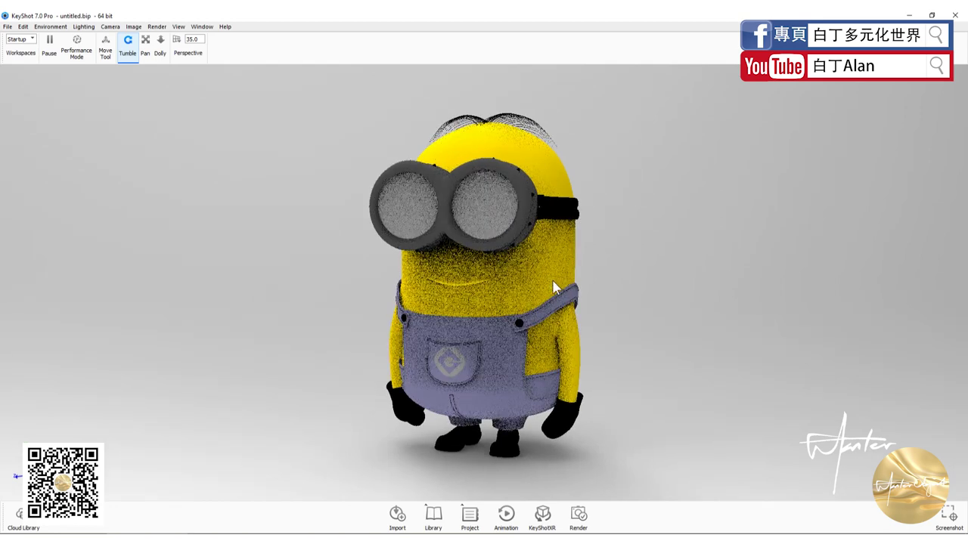
click(581, 517)
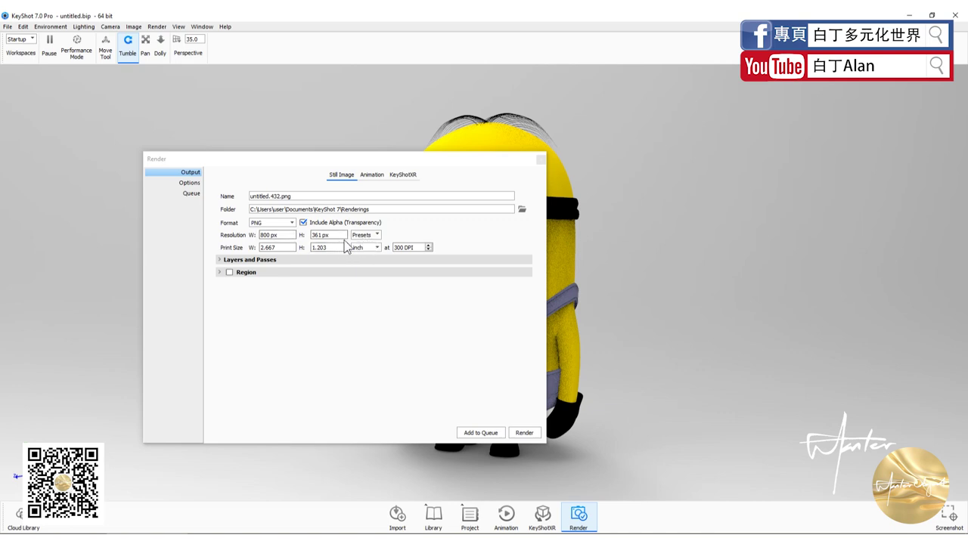
click(367, 238)
click(367, 237)
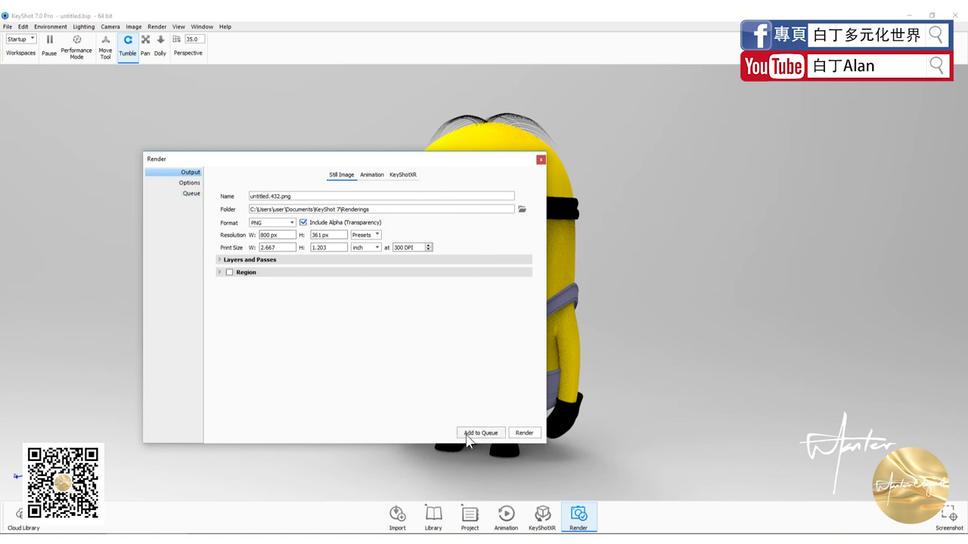
click(191, 195)
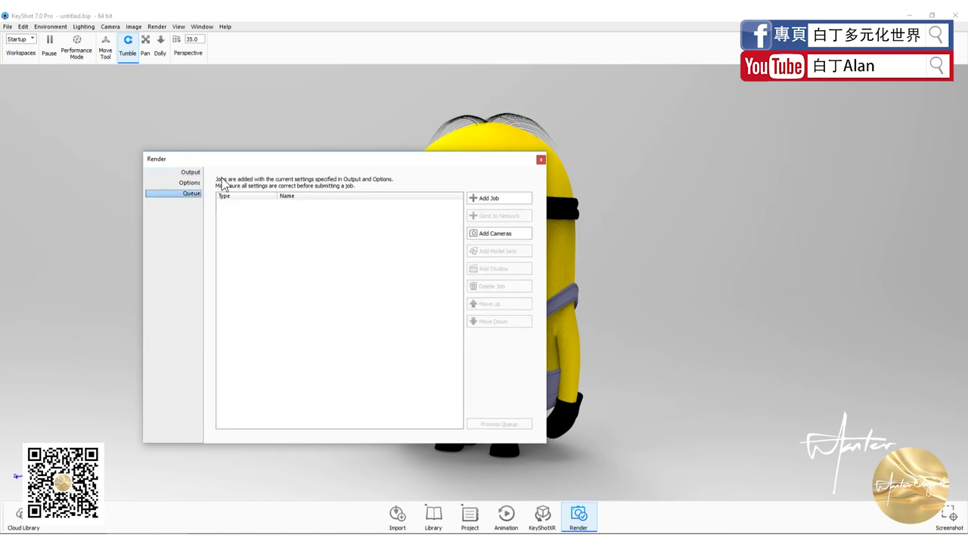
click(191, 172)
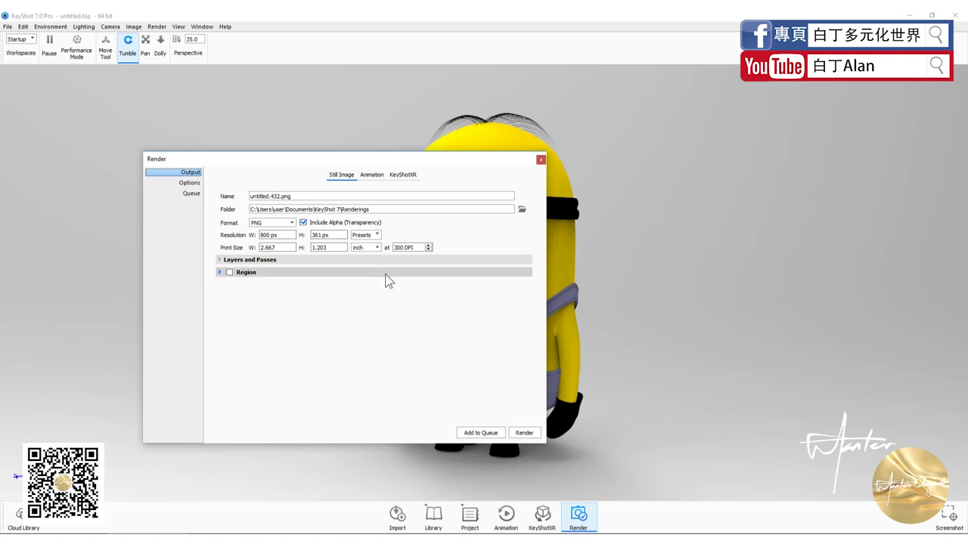
Close the Render dialog and open the Animation timeline and Properties panels
click(541, 160)
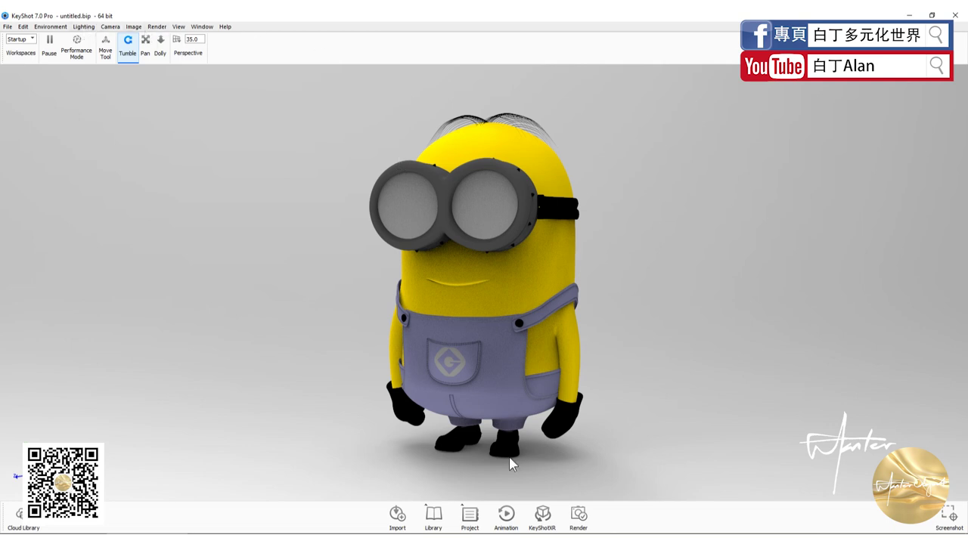
click(506, 517)
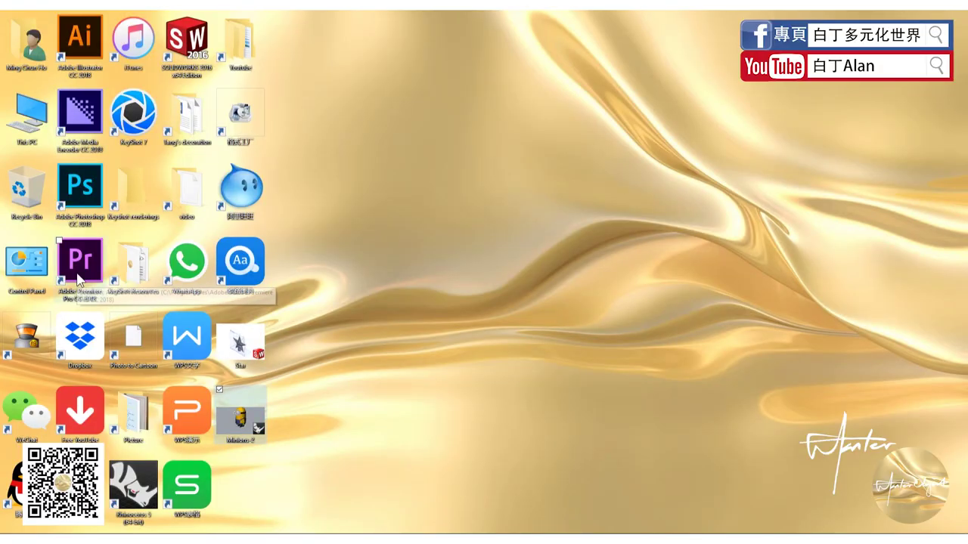
Select the Adobe Premiere Pro shortcut icon on the desktop
click(78, 280)
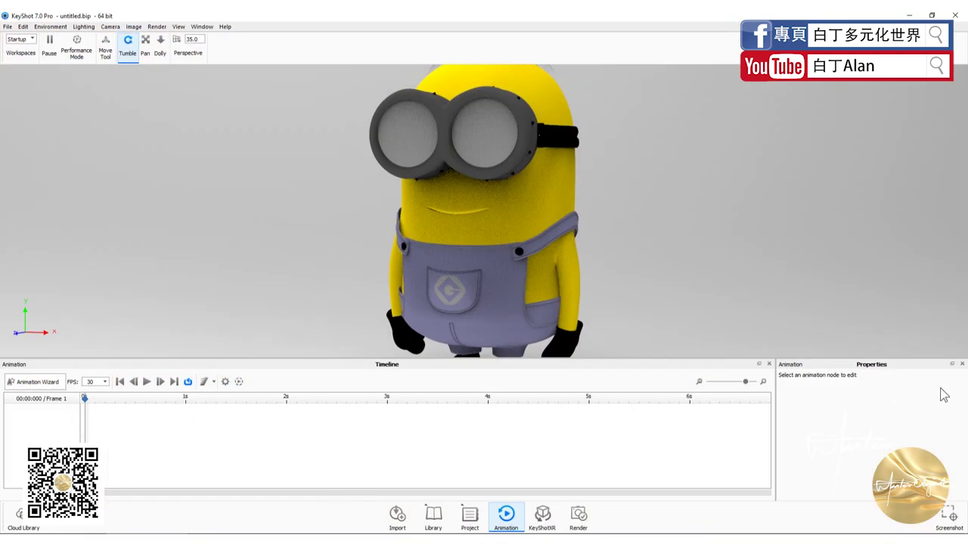
Close the Timeline and Properties panels, zoom out, and orbit to a high side view
click(768, 365)
click(962, 364)
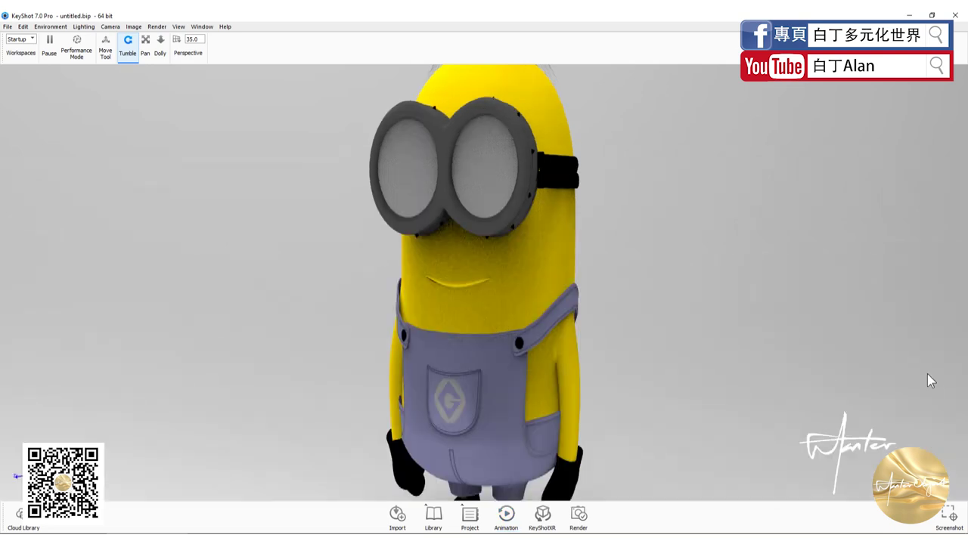
scroll(707, 387, down, 3)
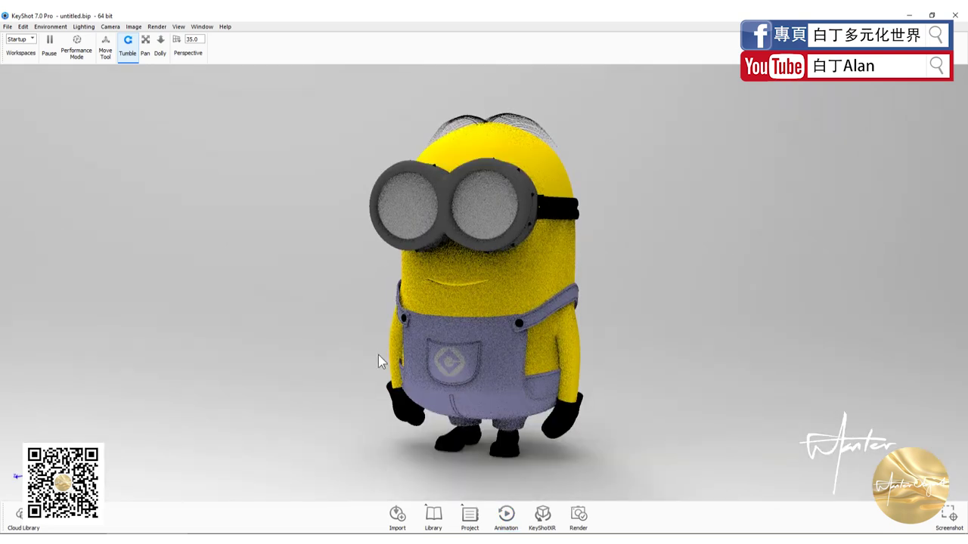
mouse_move(429, 274)
mouse_down()
mouse_move(574, 296)
mouse_move(613, 279)
mouse_up()
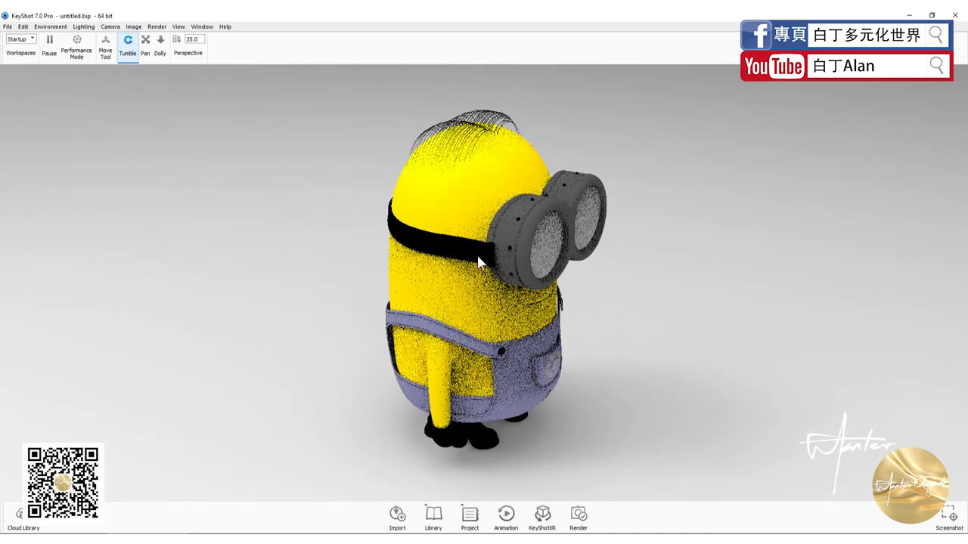
Browse the library's Materials and Textures, then open the Project's Free Camera settings
click(433, 517)
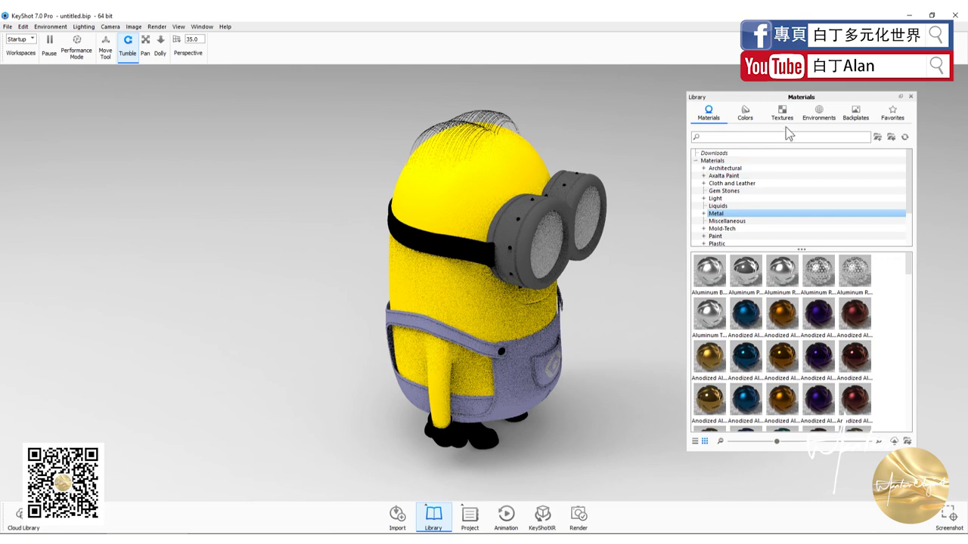
click(818, 113)
click(911, 97)
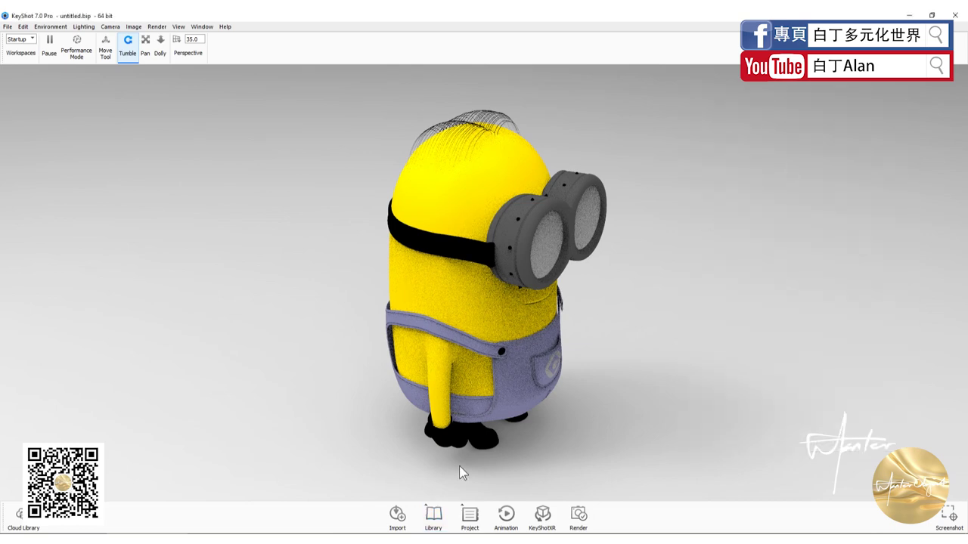
click(436, 520)
click(781, 113)
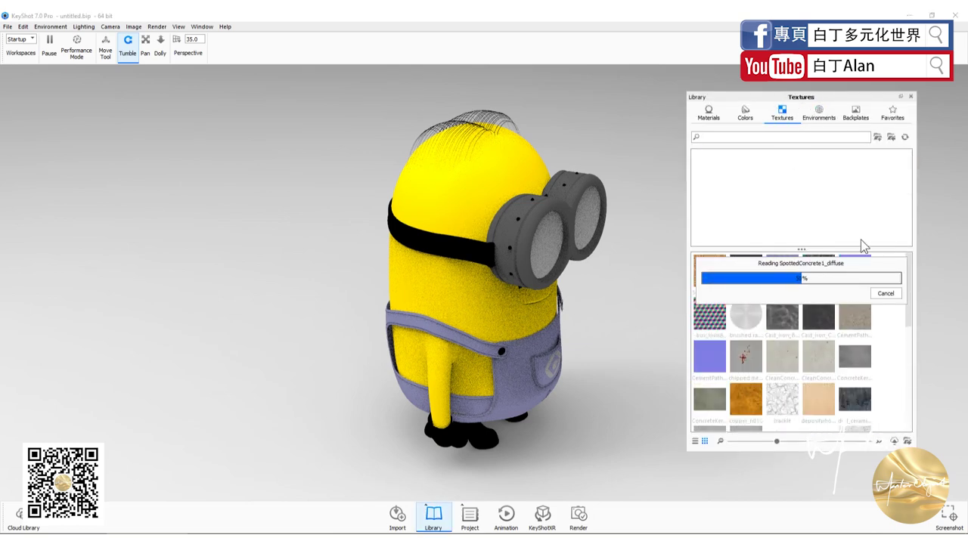
click(912, 97)
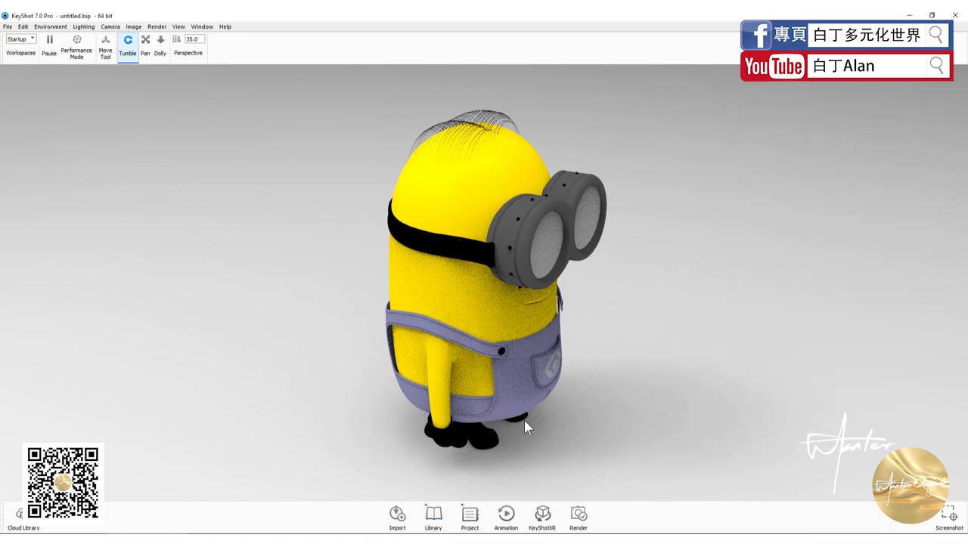
click(469, 517)
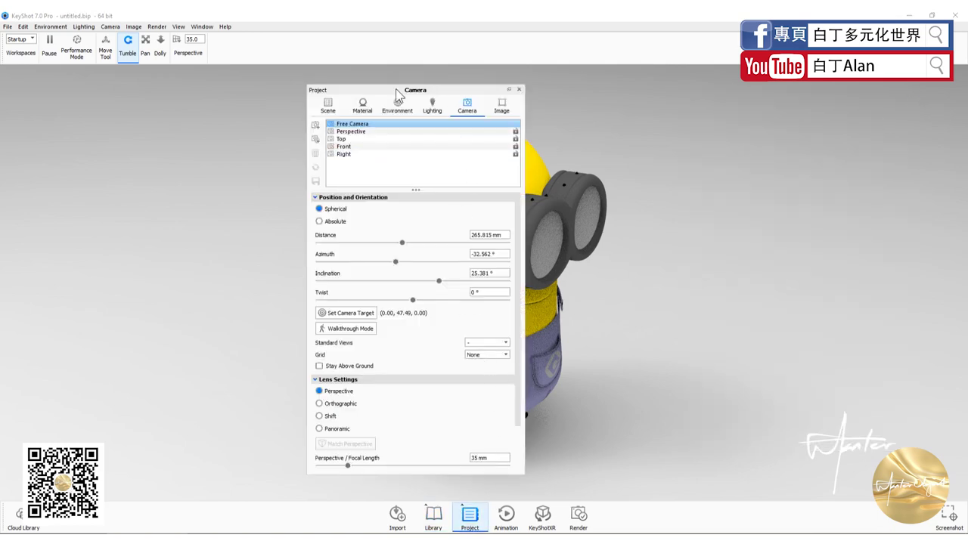
Glance at the Project lighting presets and the Render settings, closing both
drag(396, 90, 271, 90)
click(308, 105)
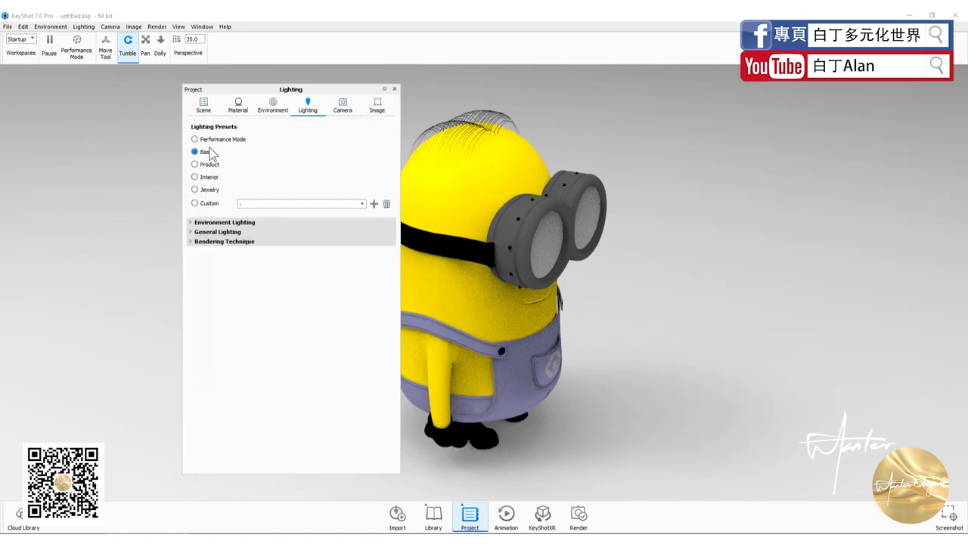
click(393, 89)
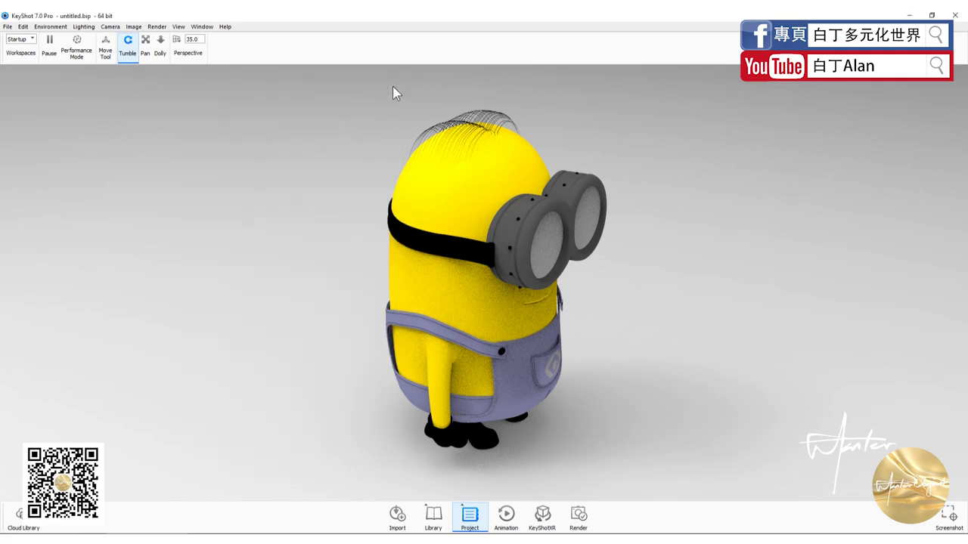
click(579, 517)
click(540, 157)
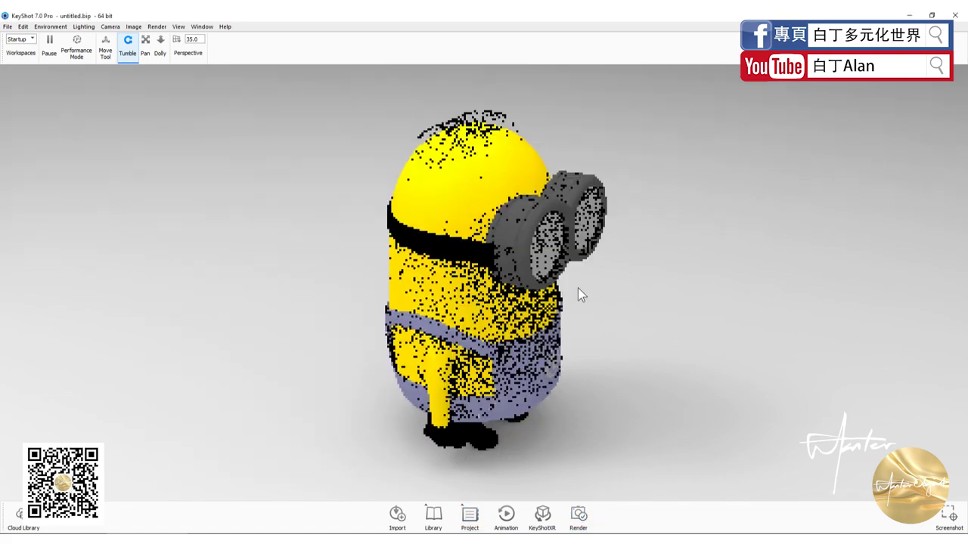
Orbit the minion to a slightly raised front three-quarter view, then show Project lighting presets
drag(578, 288, 306, 243)
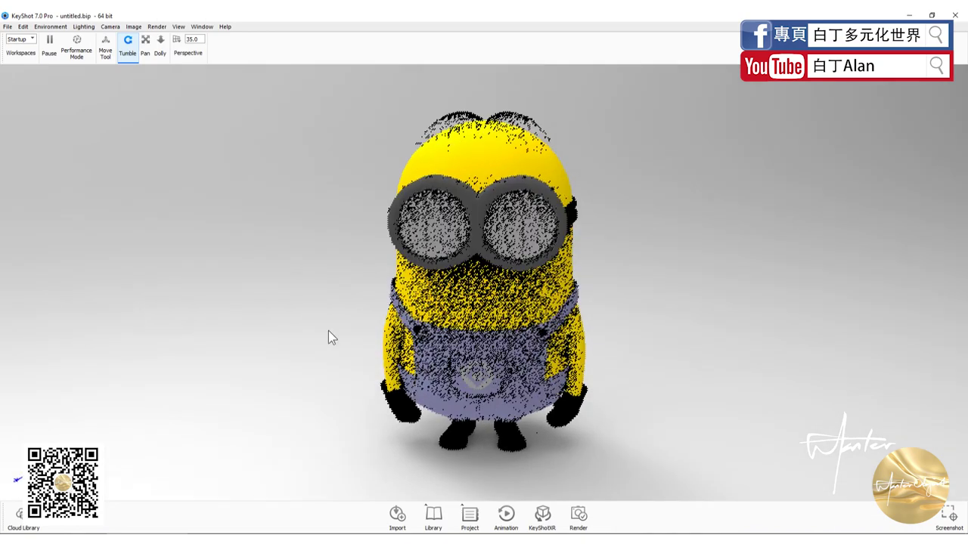
drag(328, 332, 457, 347)
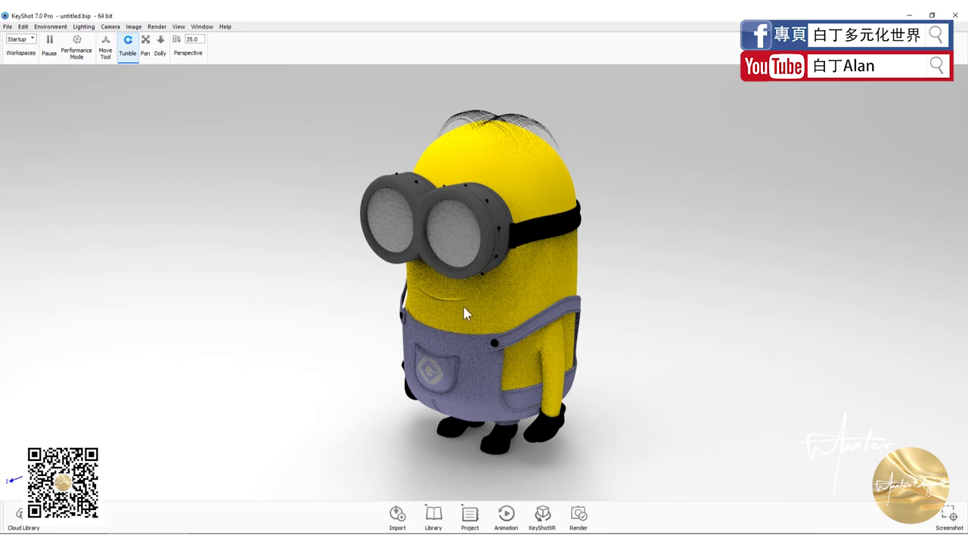
drag(464, 314, 443, 385)
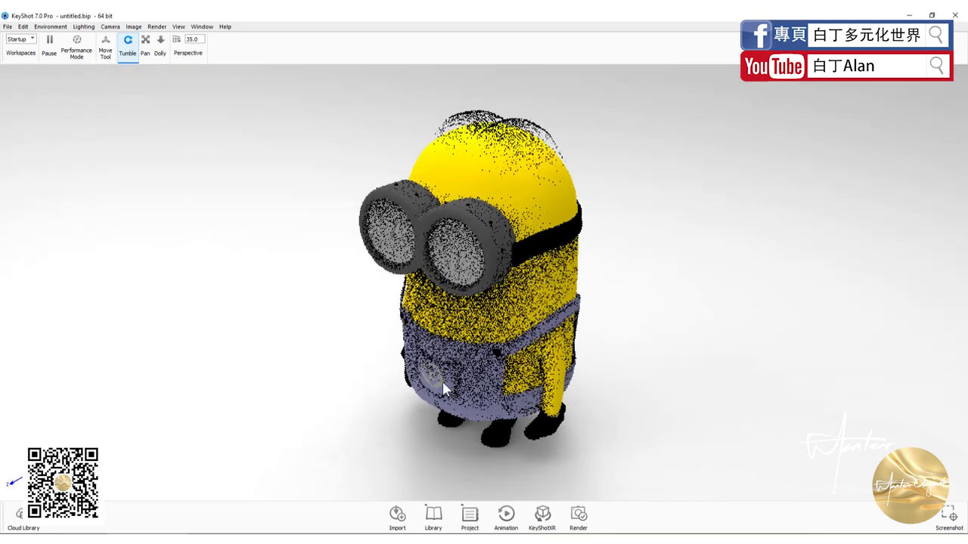
click(468, 518)
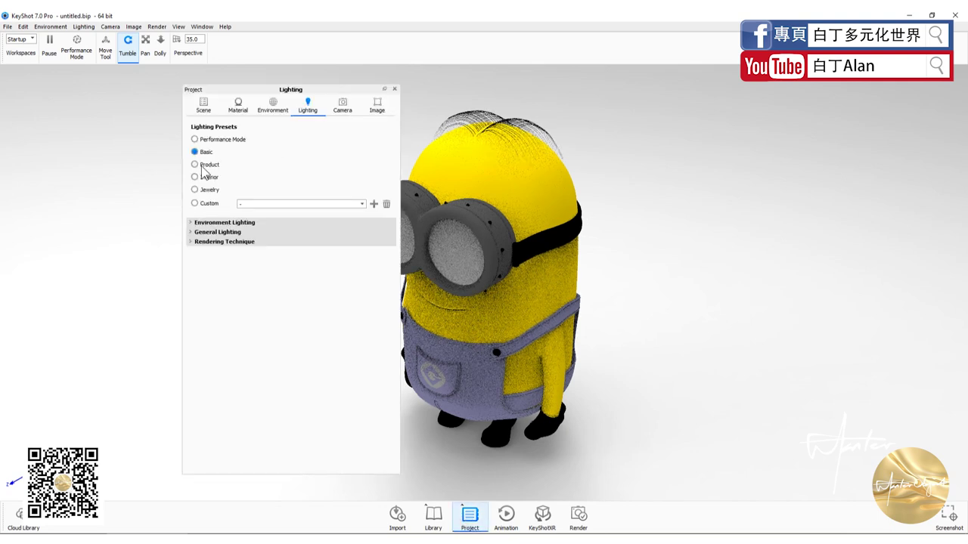
Keep Lighting Environment as the background, turn the minion more frontal, and open Render settings
click(270, 108)
click(206, 357)
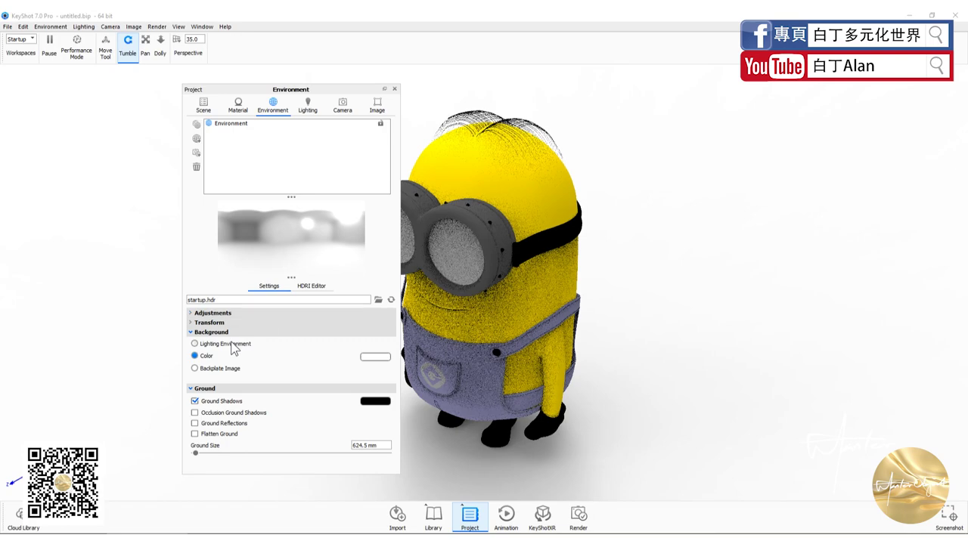
click(230, 345)
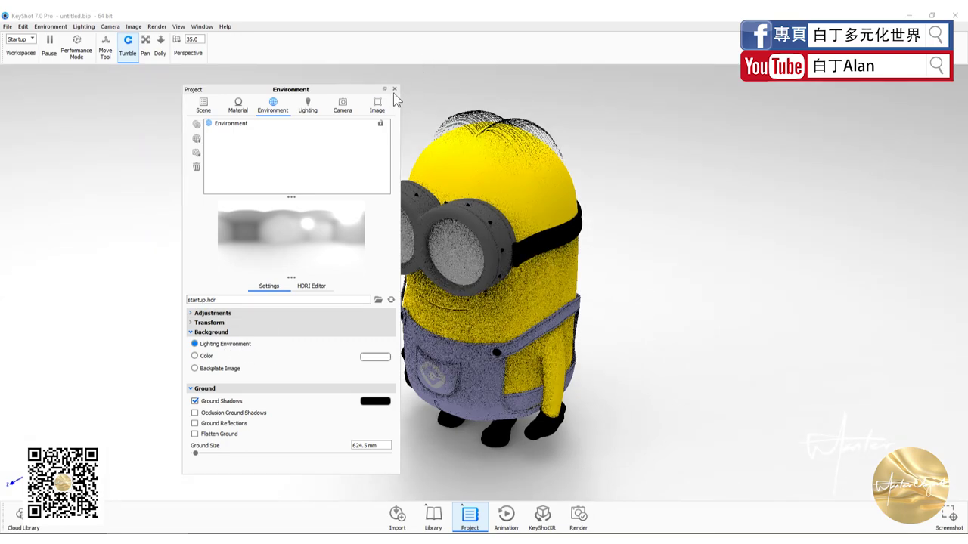
click(394, 89)
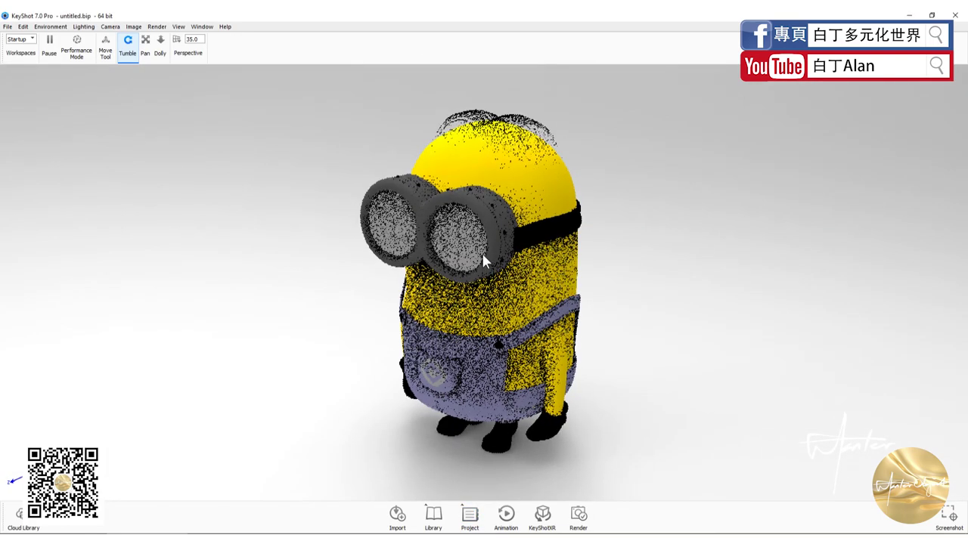
drag(483, 257, 499, 241)
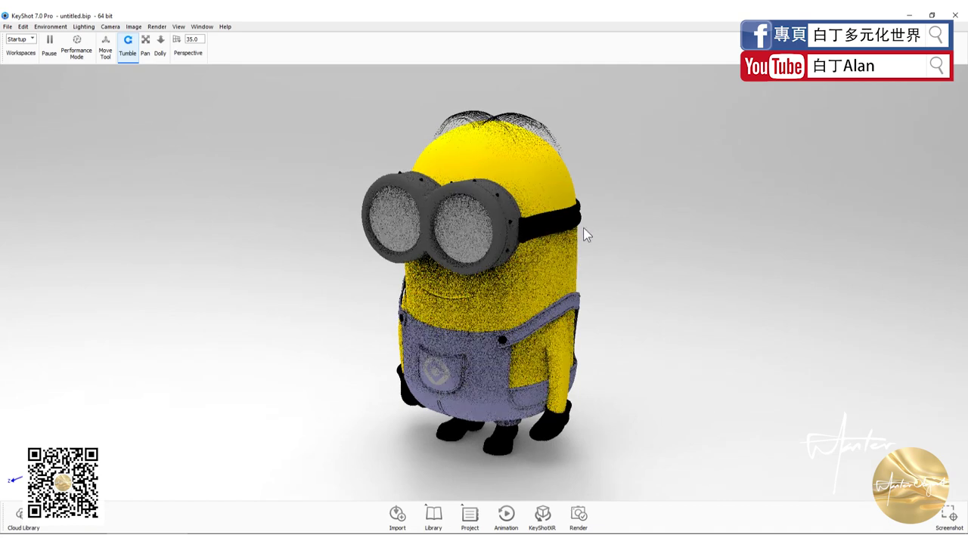
click(578, 516)
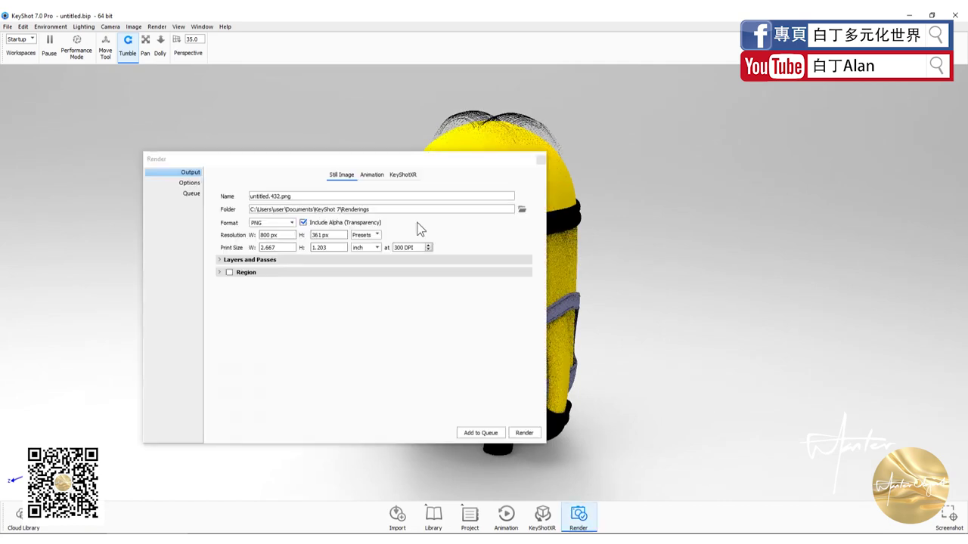
Dismiss the Render output window to show the minion scene unobstructed
click(542, 161)
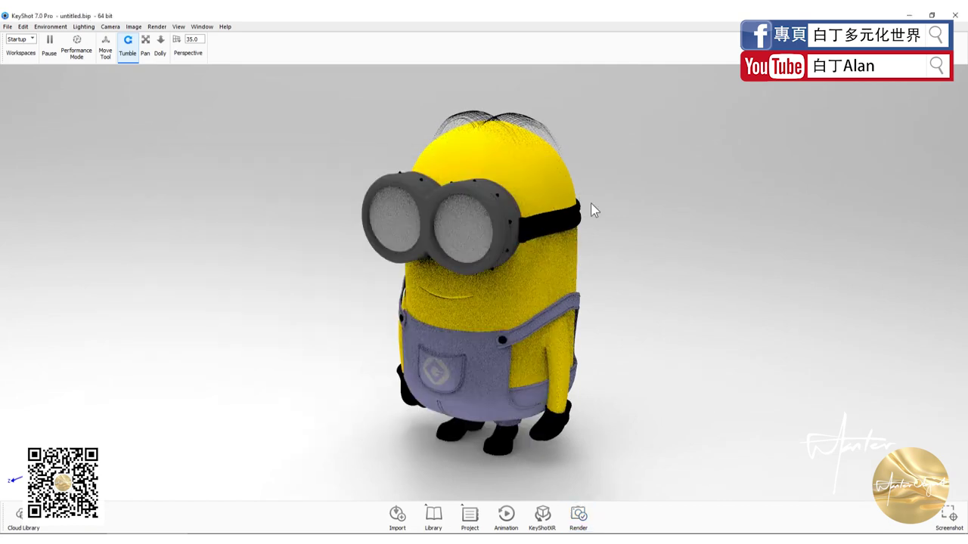